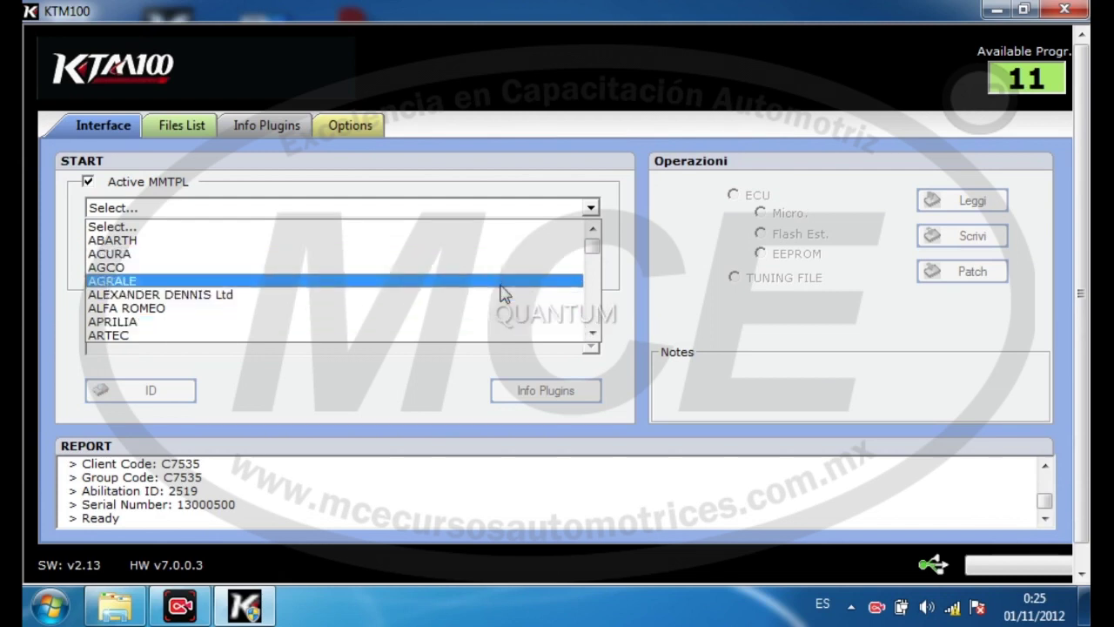
# Set the vehicle make to HYUNDAI in the active MMTPL selection.
pyautogui.press('h')
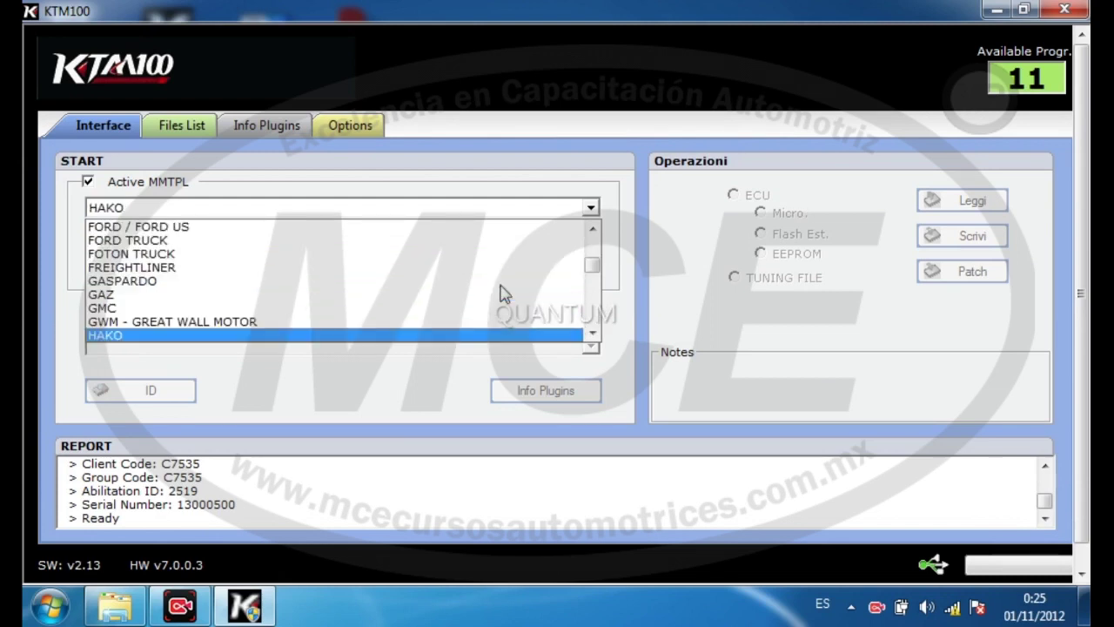
pyautogui.click(592, 335)
pyautogui.moveTo(592, 334); pyautogui.dragTo(592, 334)
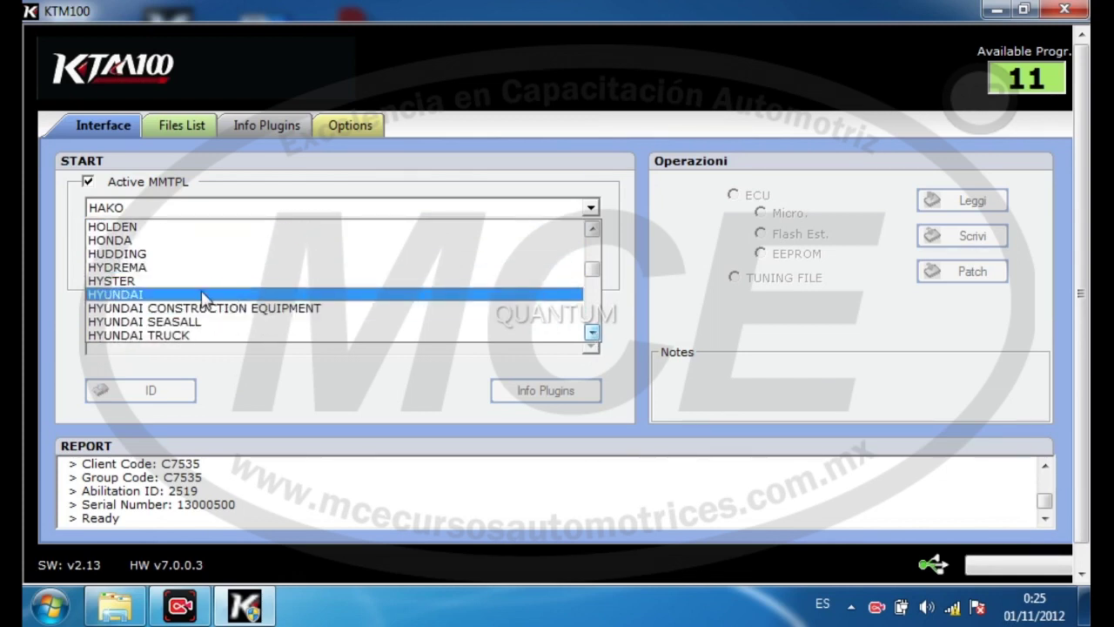
pyautogui.click(207, 295)
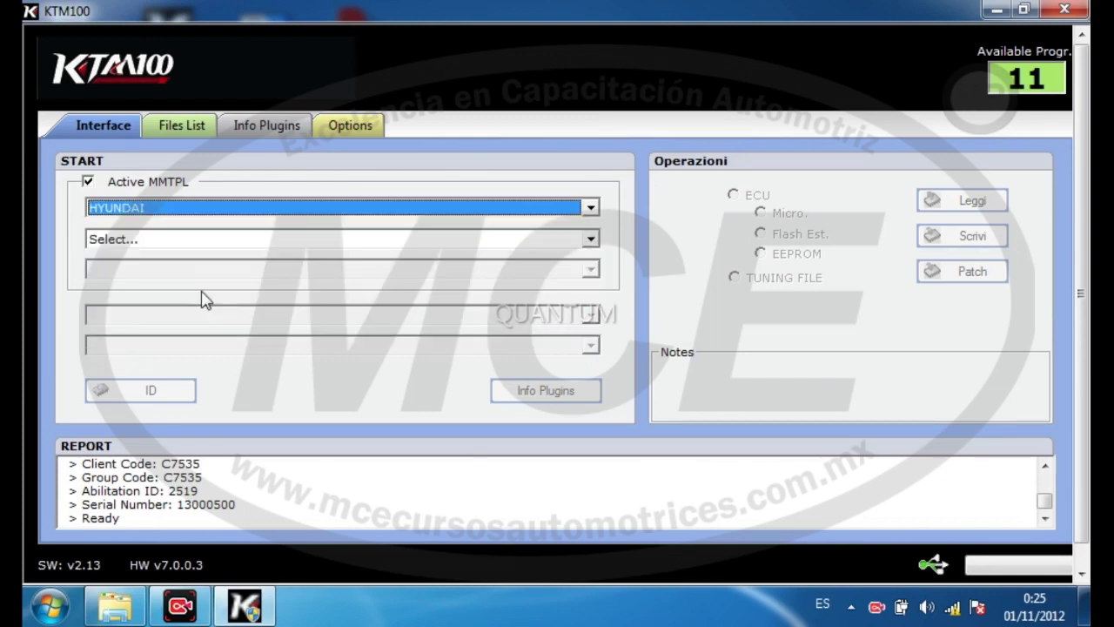
# Choose the i10 model and its 1.1L 16V 49kW/66HP ME17.9.11 engine and ECU version.
pyautogui.click(591, 247)
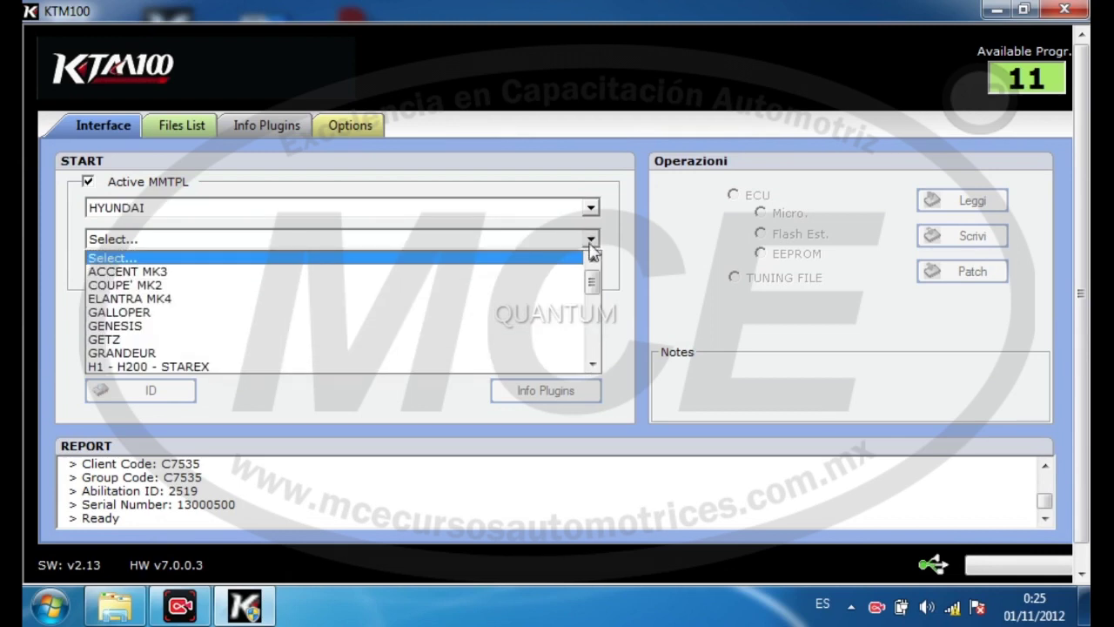
pyautogui.click(594, 365)
pyautogui.click(593, 366)
pyautogui.click(592, 365)
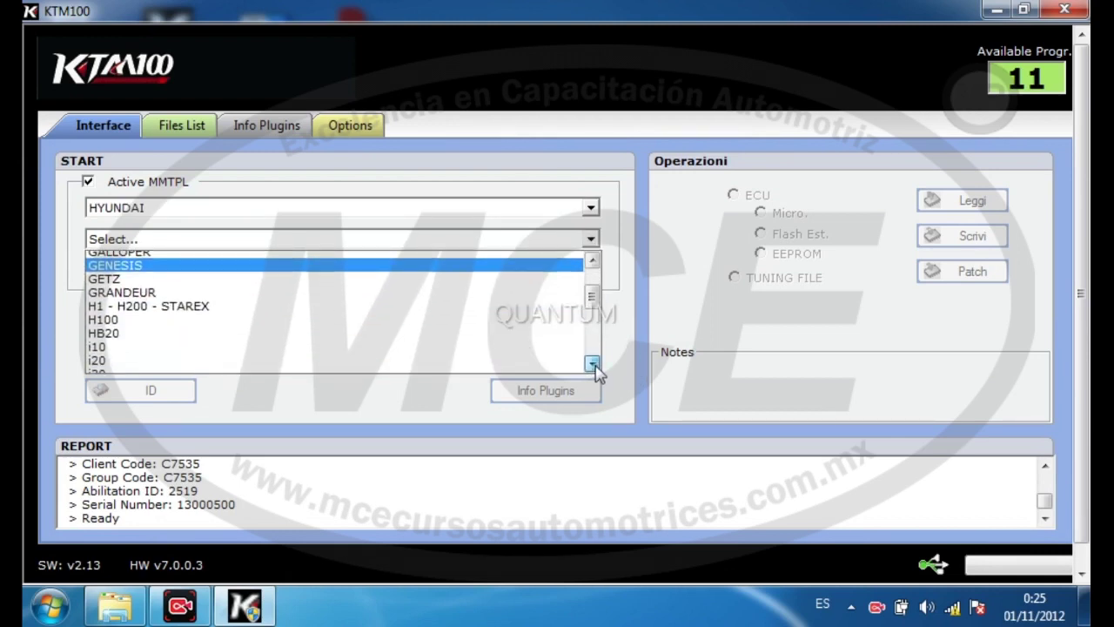
pyautogui.click(312, 341)
pyautogui.click(591, 271)
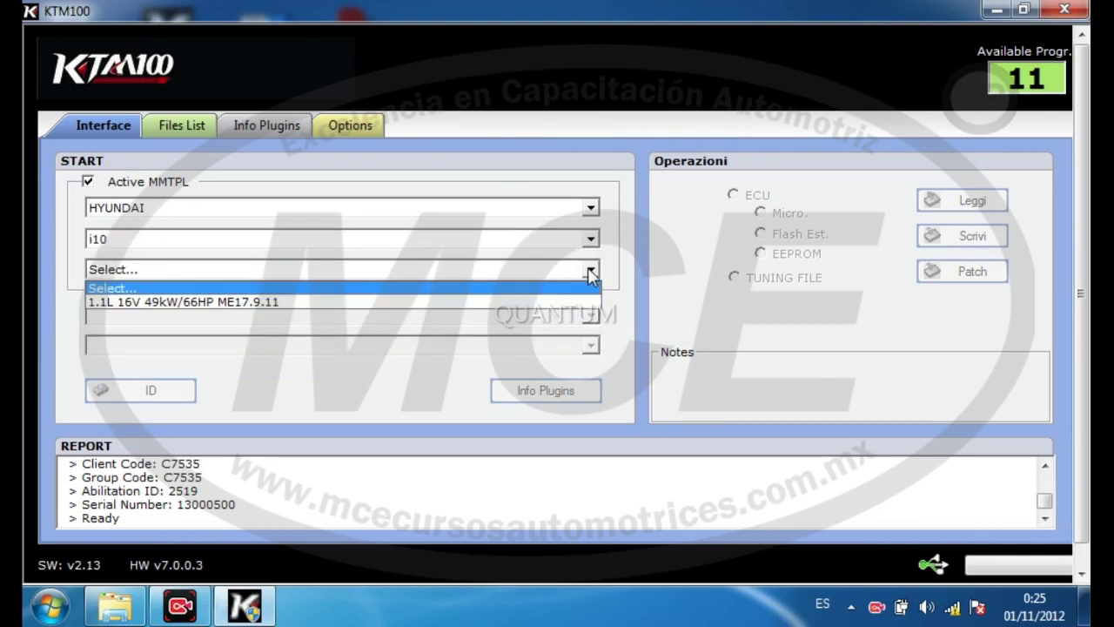
pyautogui.click(323, 303)
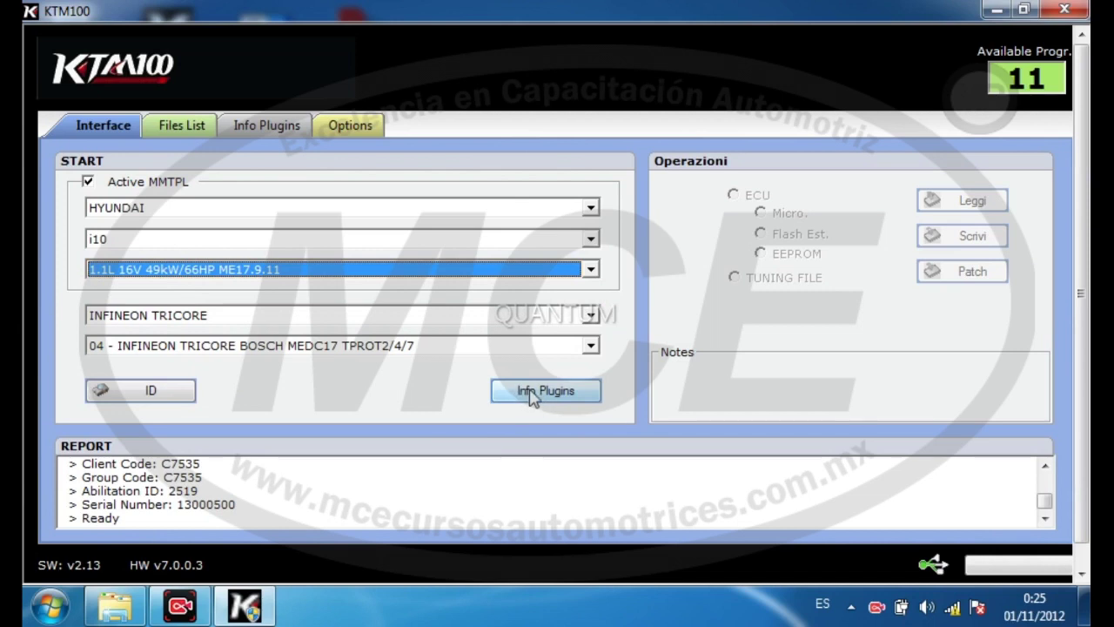
# Show the plugin information for the selected ECU and open the PDF manual of plugin 339, Bosch ME17.9.11 Hyundai - Kia.
pyautogui.click(532, 394)
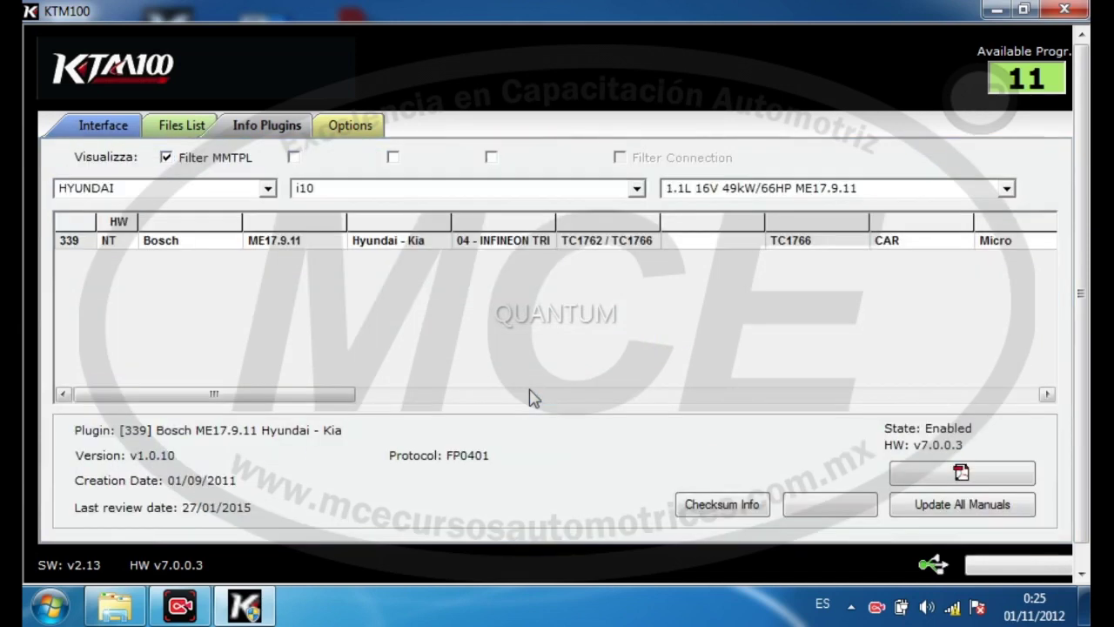
pyautogui.click(300, 241)
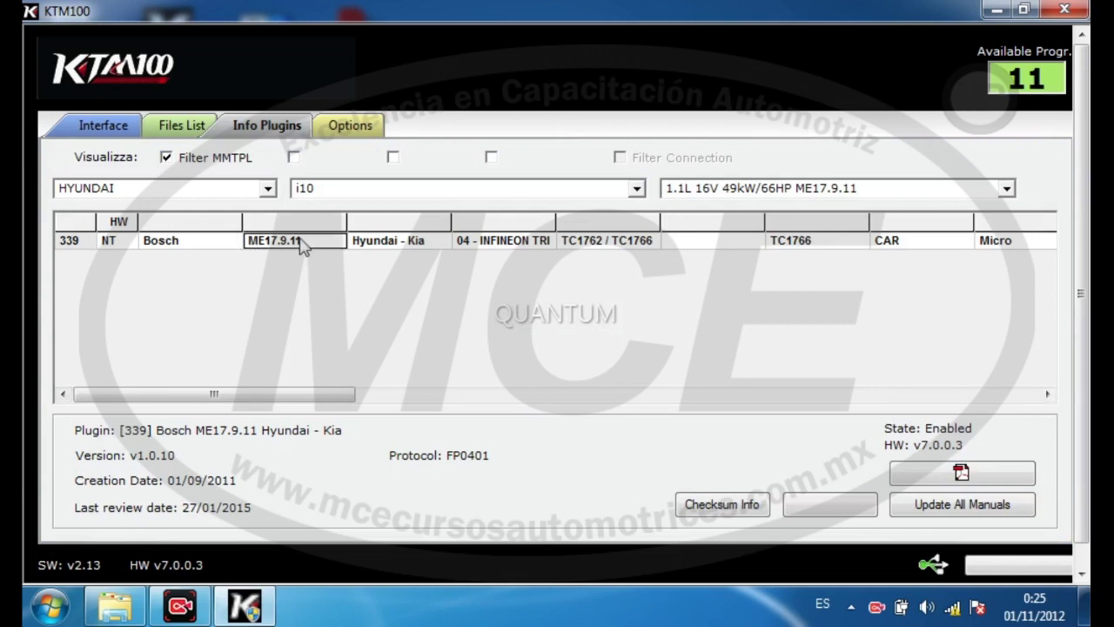
pyautogui.click(510, 246)
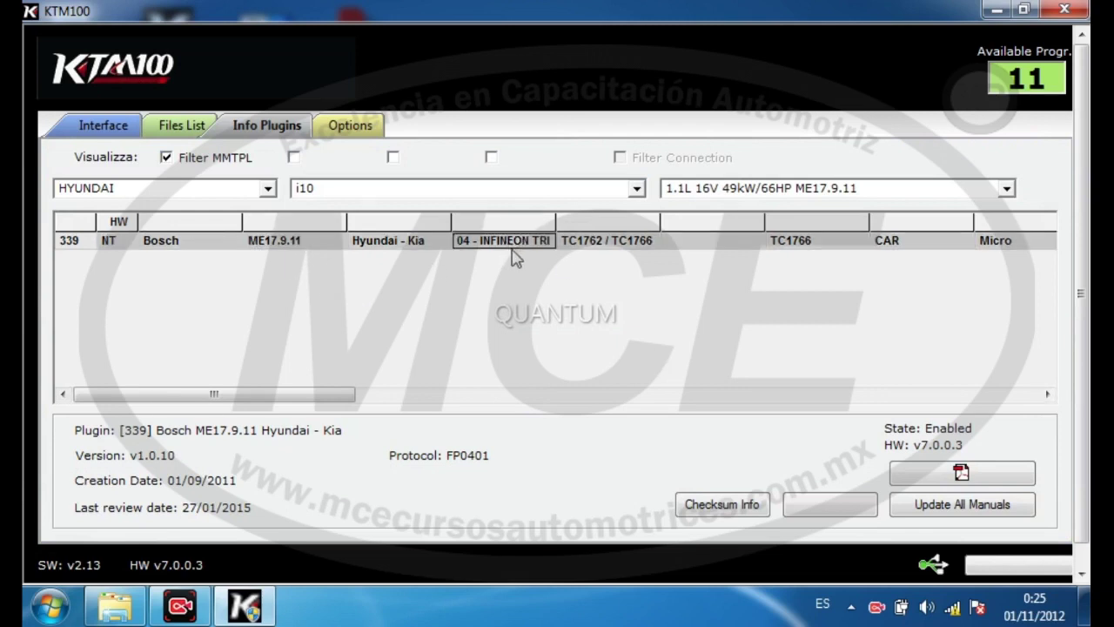
pyautogui.click(962, 477)
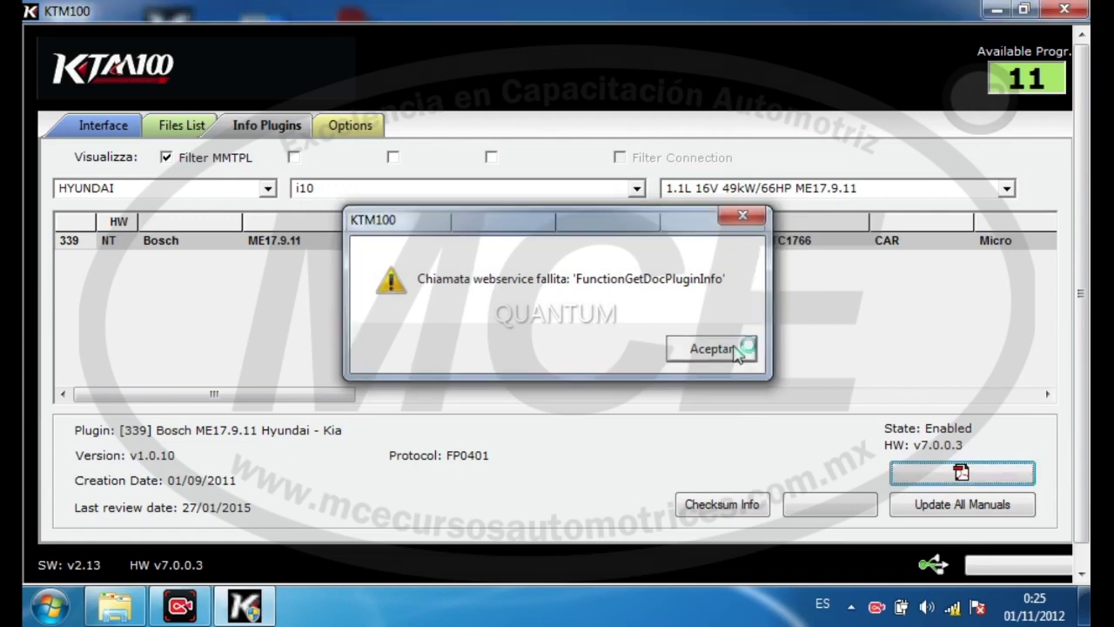
pyautogui.click(712, 349)
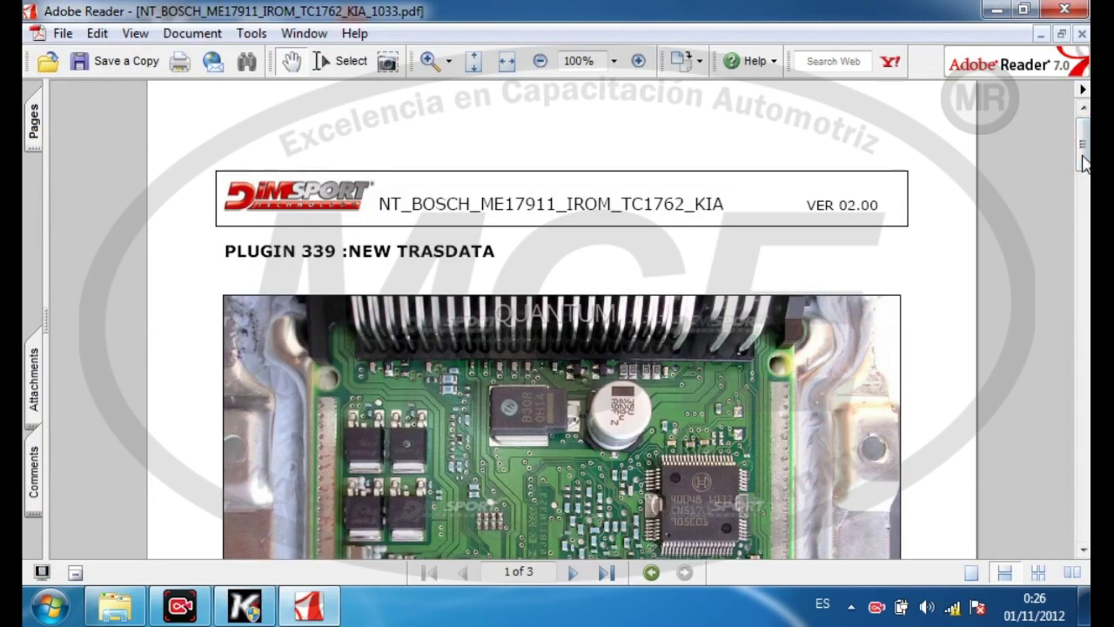
# Examine the manual's board photo, cable wire colours, ECU connector pinout and BOOT point, and return to its first page.
pyautogui.click(1083, 552)
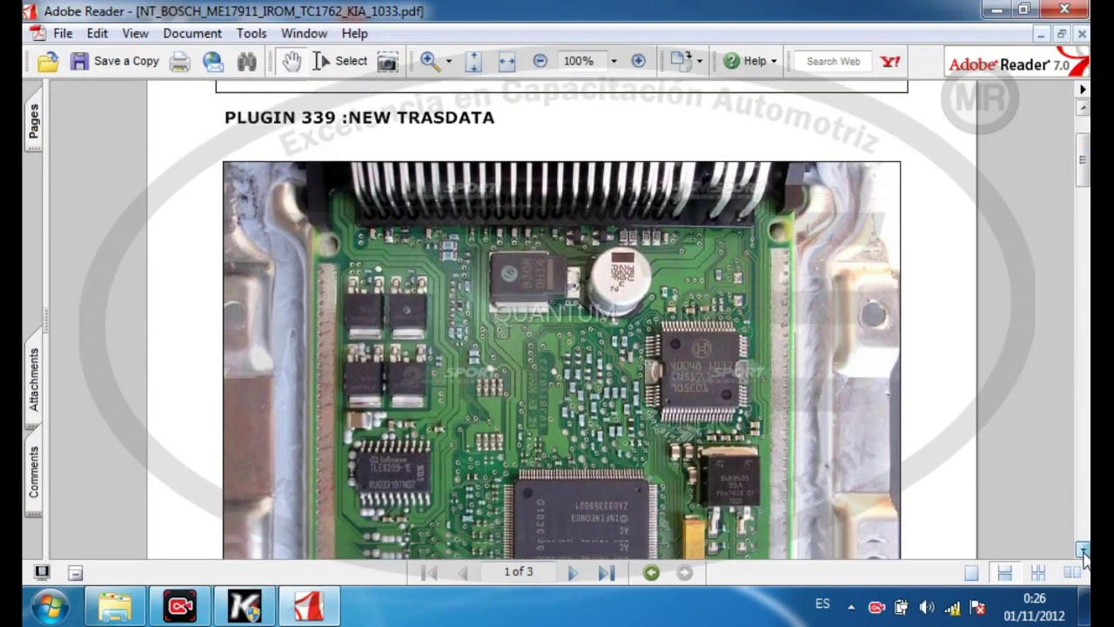
pyautogui.click(1082, 552)
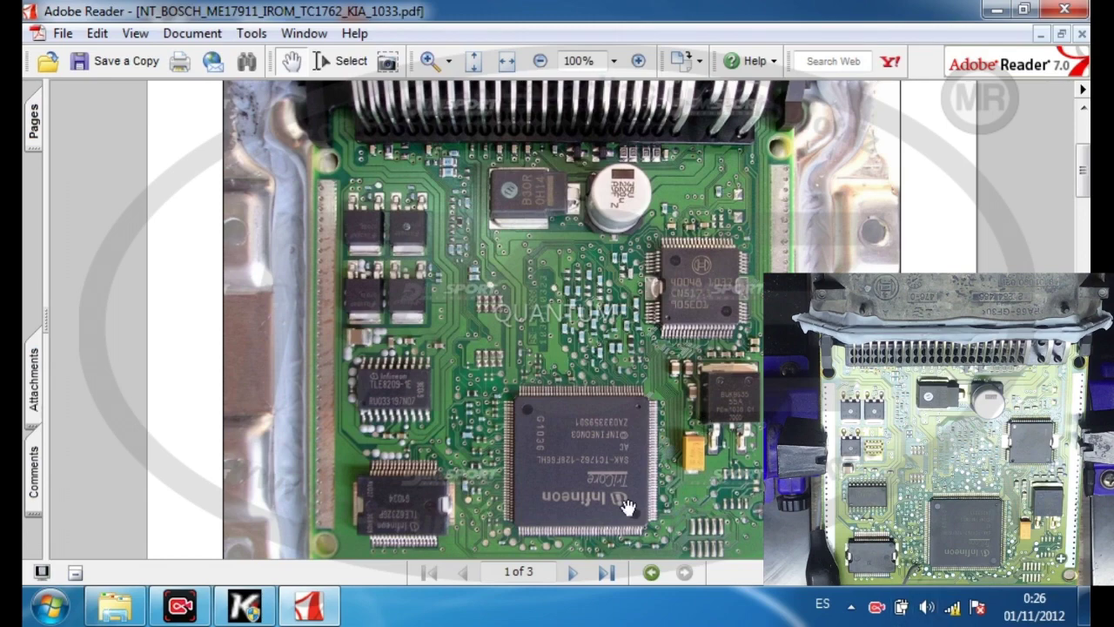
pyautogui.scroll(-1, 562, 320)
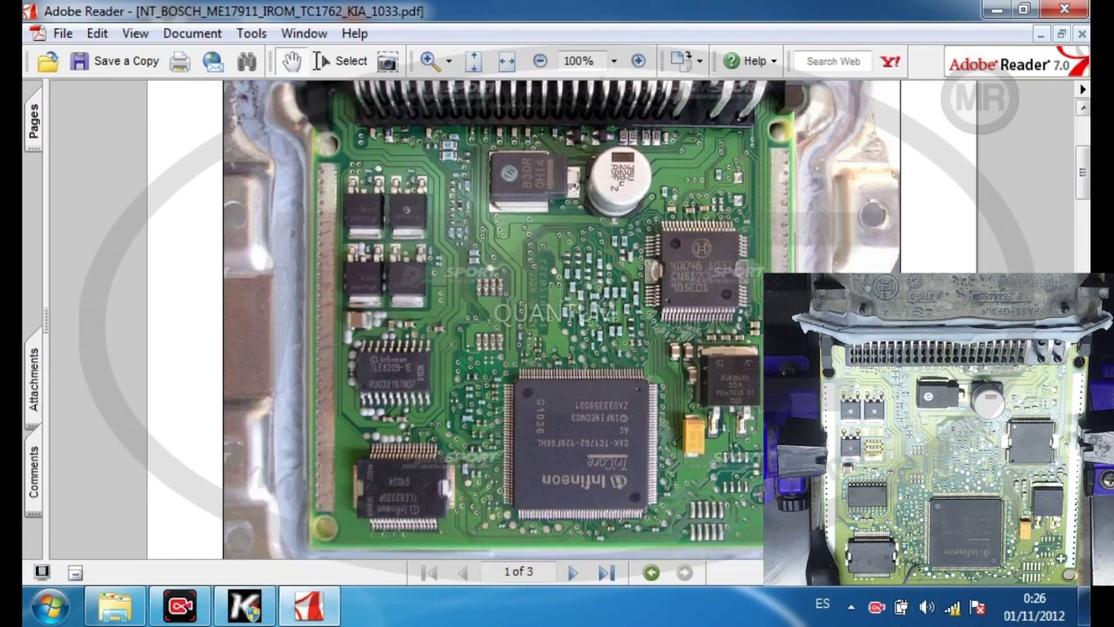
pyautogui.scroll(-6, 561, 321)
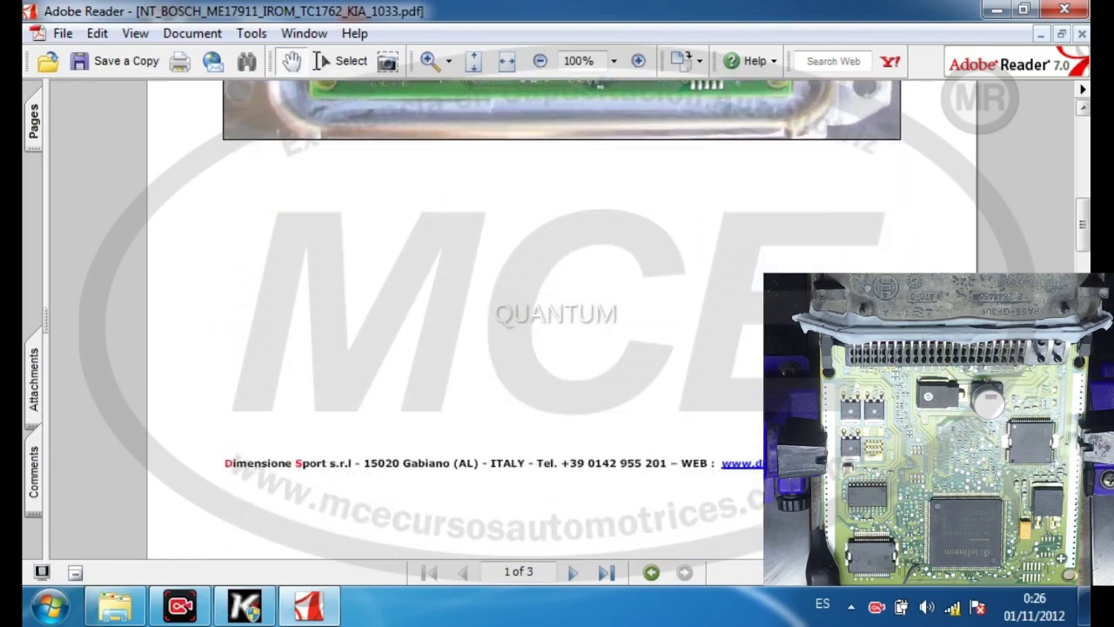
pyautogui.scroll(-8, 561, 320)
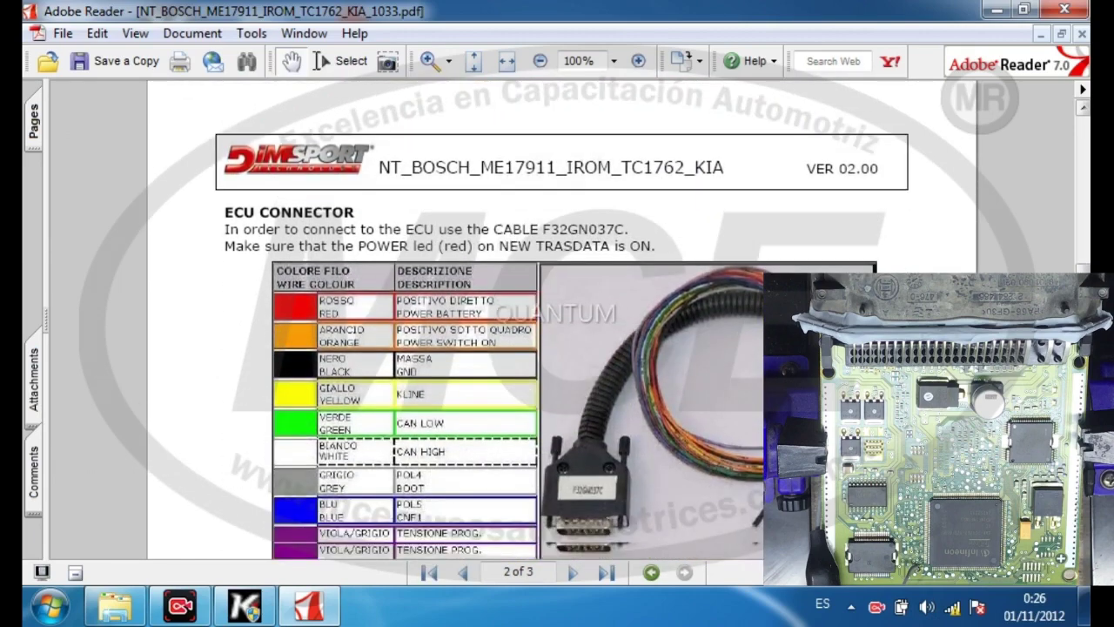
pyautogui.scroll(-3, 562, 320)
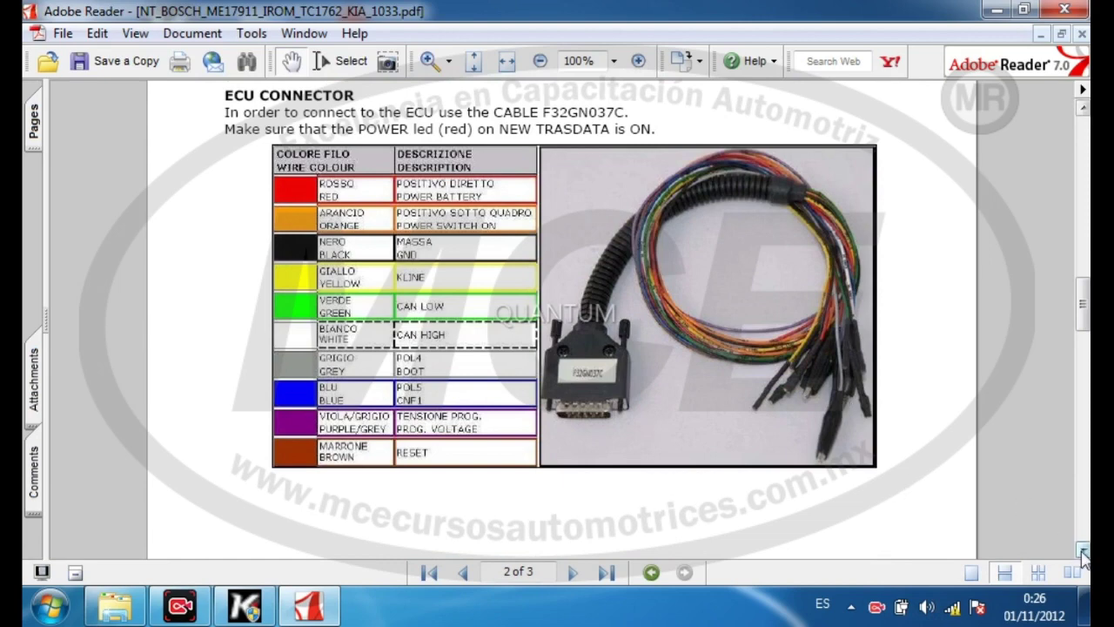
pyautogui.scroll(-10, 1084, 553)
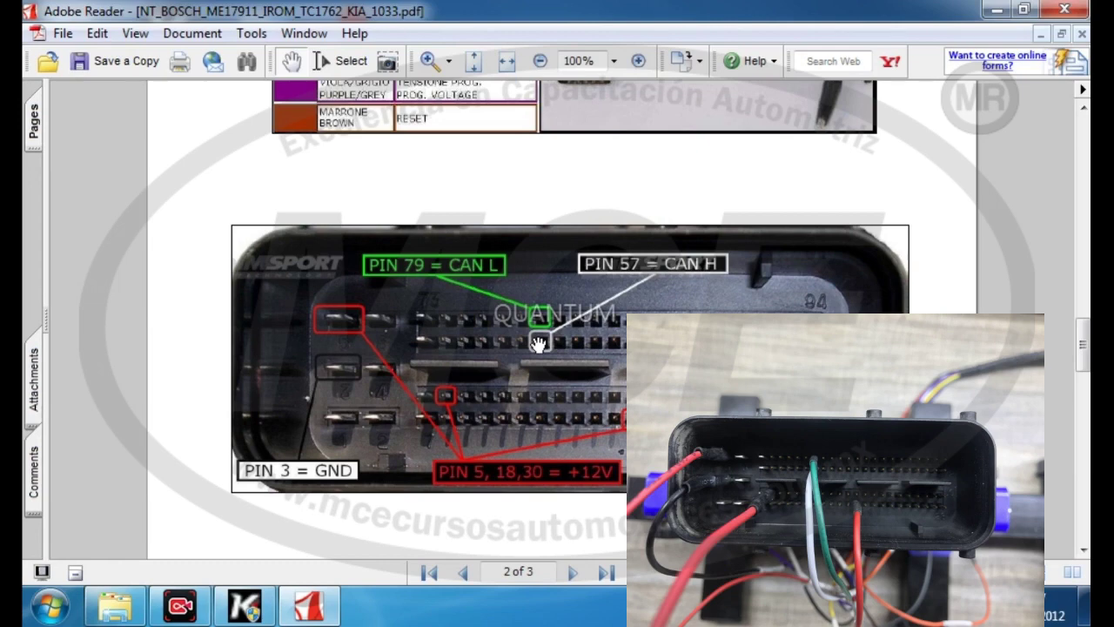
pyautogui.click(1083, 551)
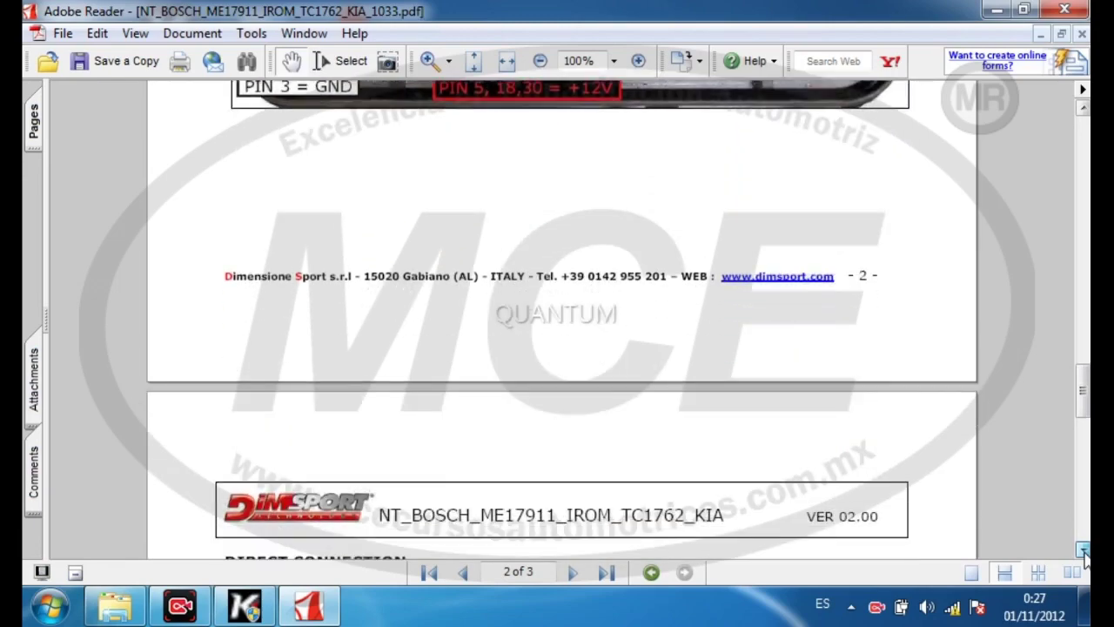
pyautogui.moveTo(1084, 551); pyautogui.dragTo(1084, 551)
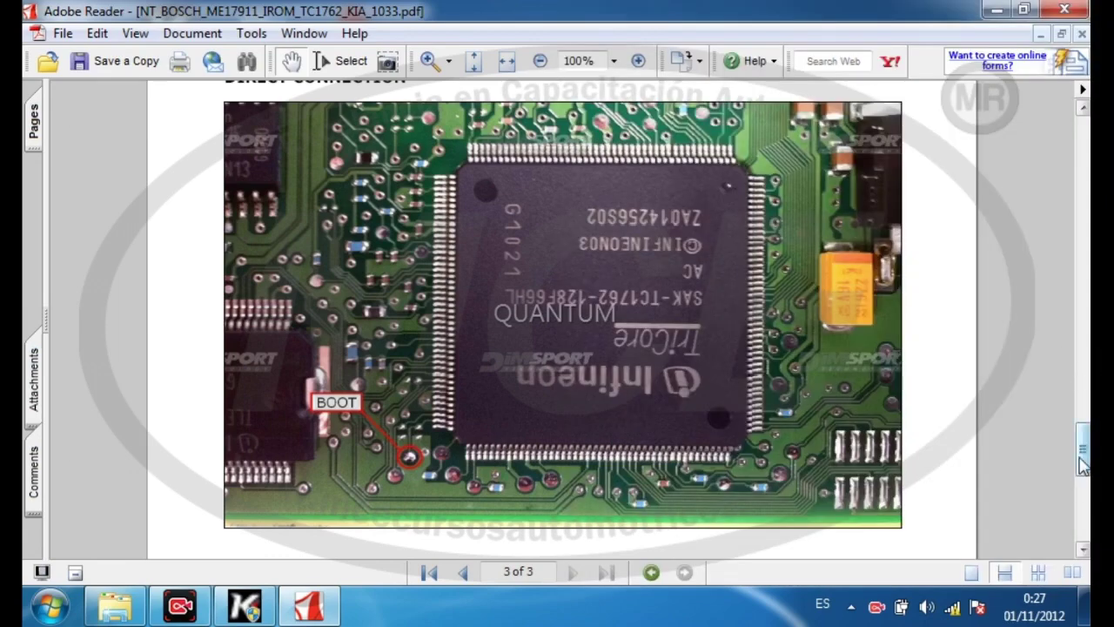
pyautogui.moveTo(1083, 470); pyautogui.dragTo(1079, 137)
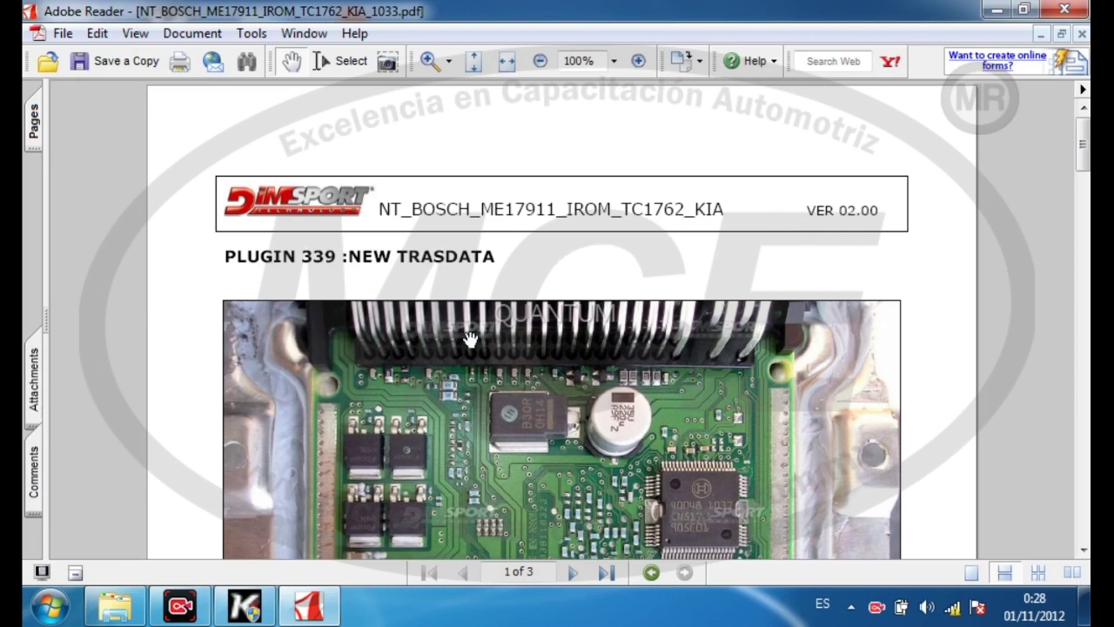
# Go back to the KTM100 interface and run the ECU identification, confirming the selected connection mode.
pyautogui.click(998, 10)
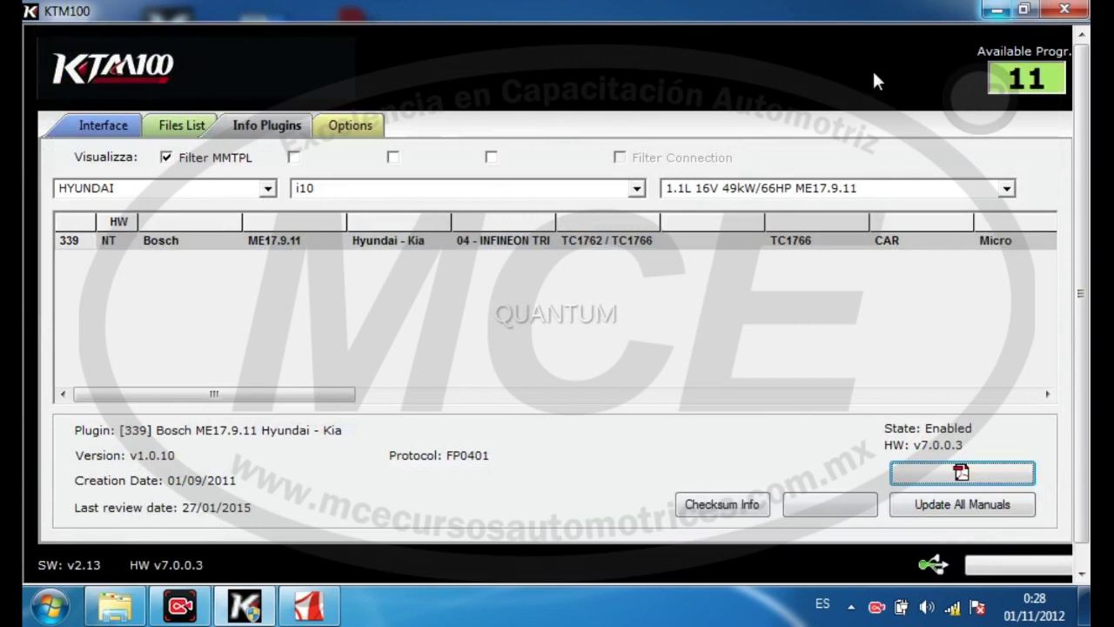
pyautogui.click(103, 126)
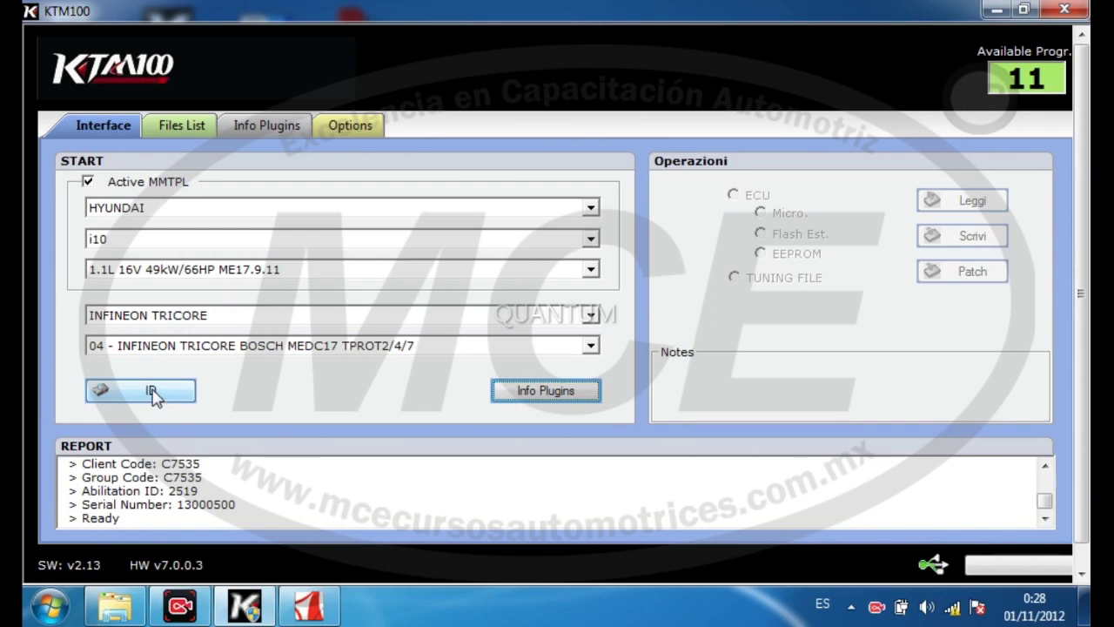
pyautogui.click(152, 393)
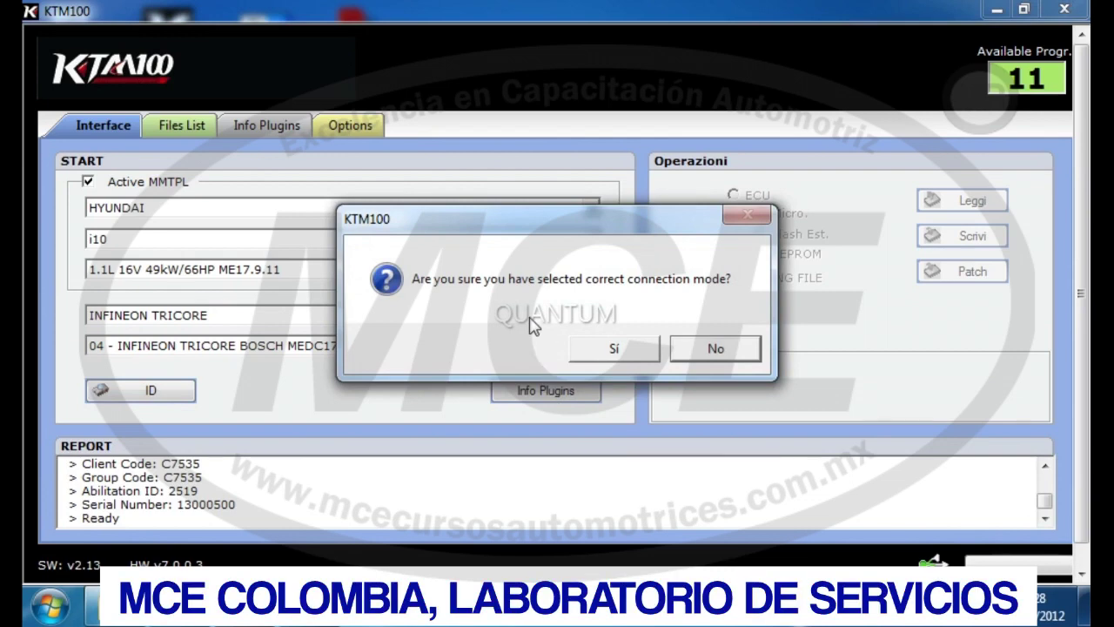
pyautogui.click(620, 348)
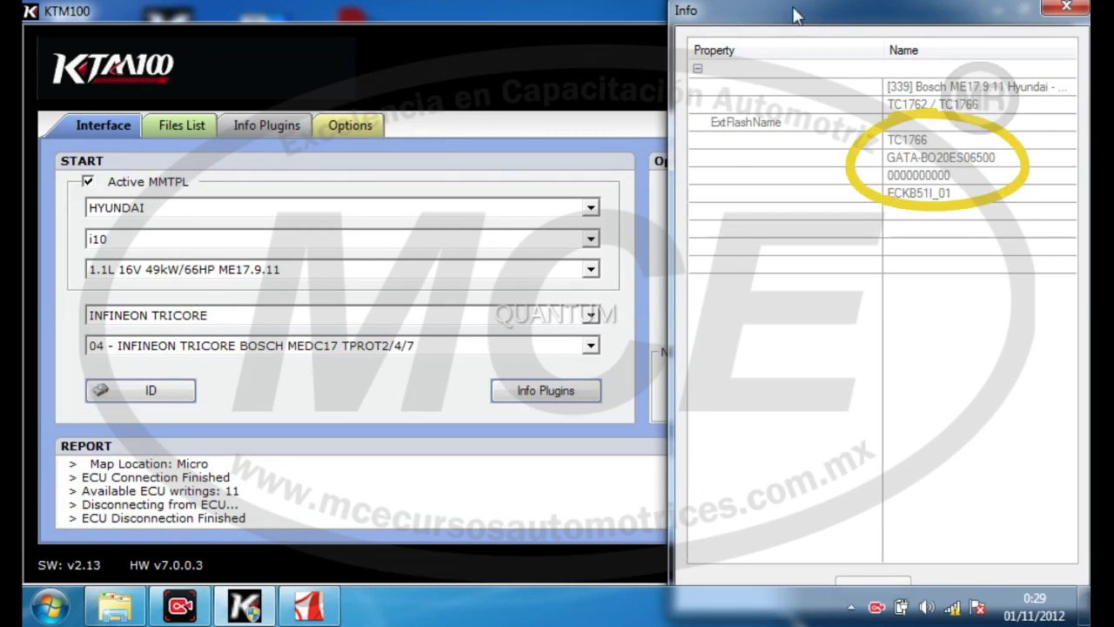
# Read the complete ECU, keeping the Info window clear of the operation options and the report.
pyautogui.moveTo(821, 5); pyautogui.dragTo(254, 13)
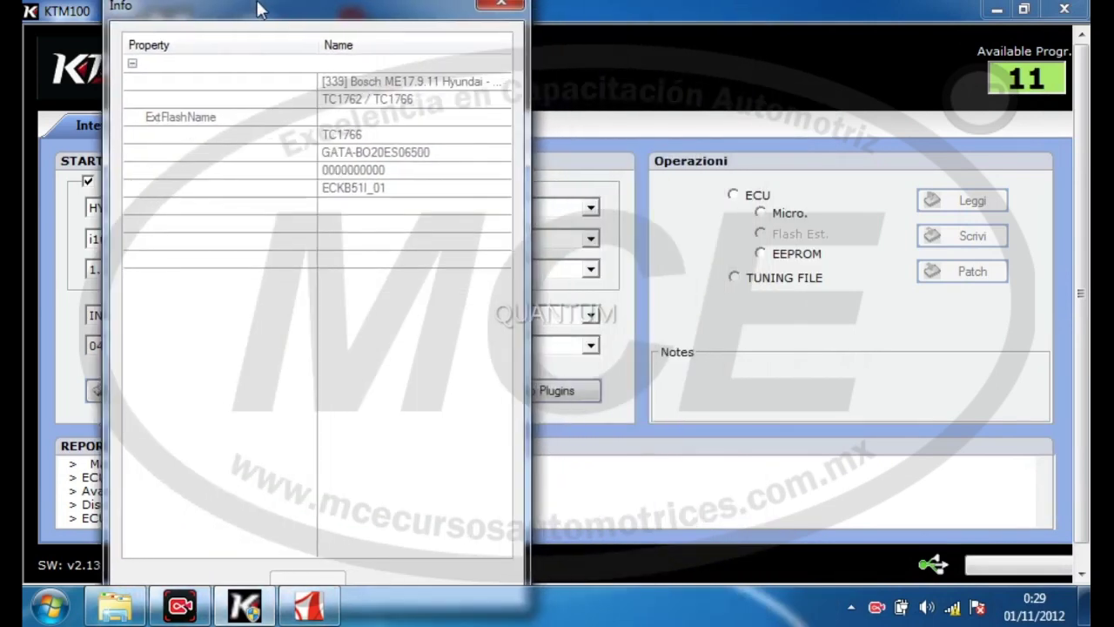
pyautogui.click(735, 195)
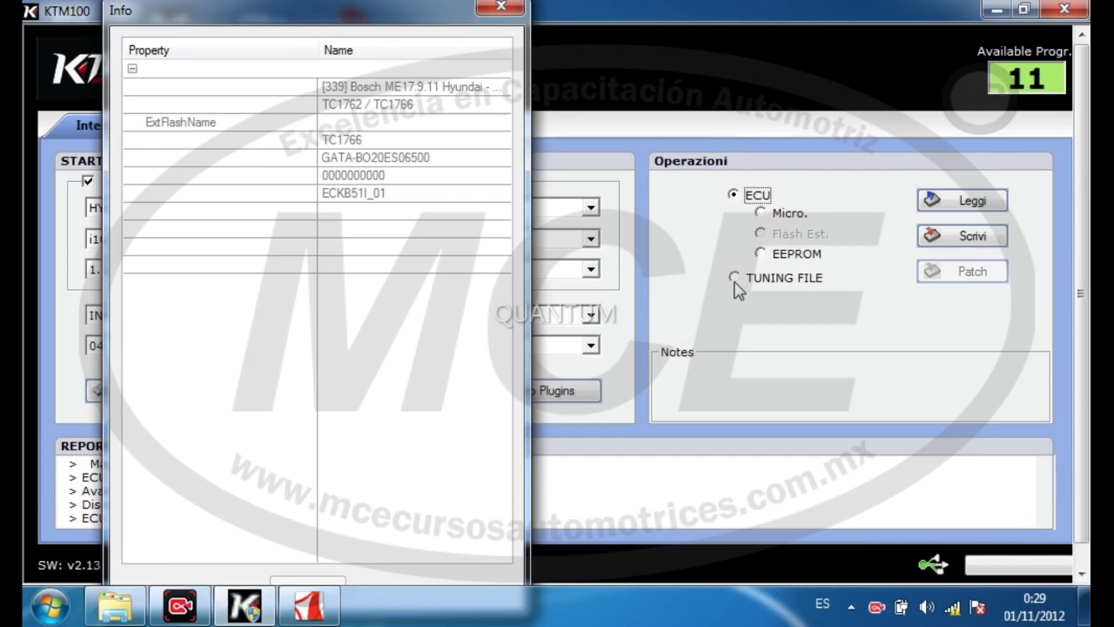
pyautogui.click(968, 209)
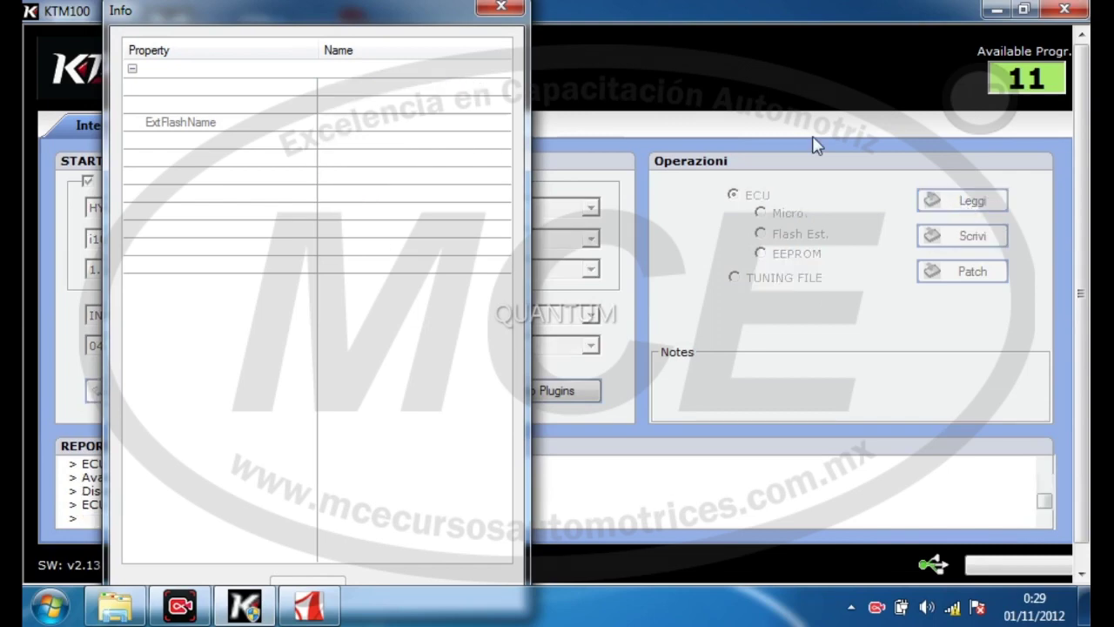
pyautogui.moveTo(416, 18); pyautogui.dragTo(966, 18)
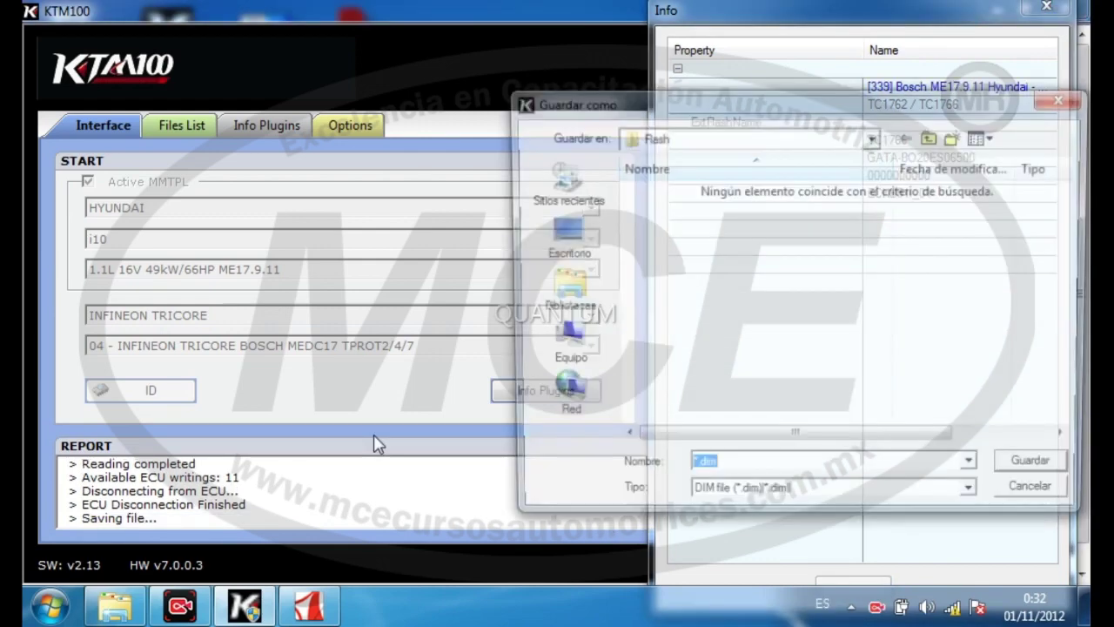
# Save the complete ECU read as Ecu.dim in the folder C:\Dumps\KTM100\Kia Picanto XL 2014.
pyautogui.moveTo(786, 110); pyautogui.dragTo(502, 59)
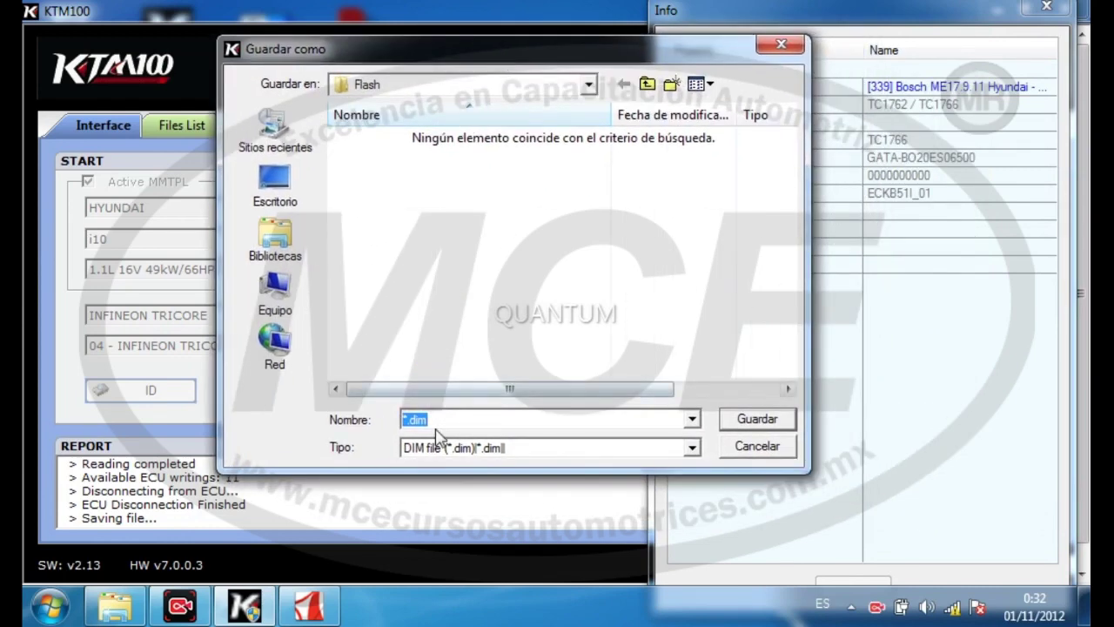
pyautogui.click(408, 421)
pyautogui.press('BackSpace')
pyautogui.write('Ecu')
pyautogui.click(278, 290)
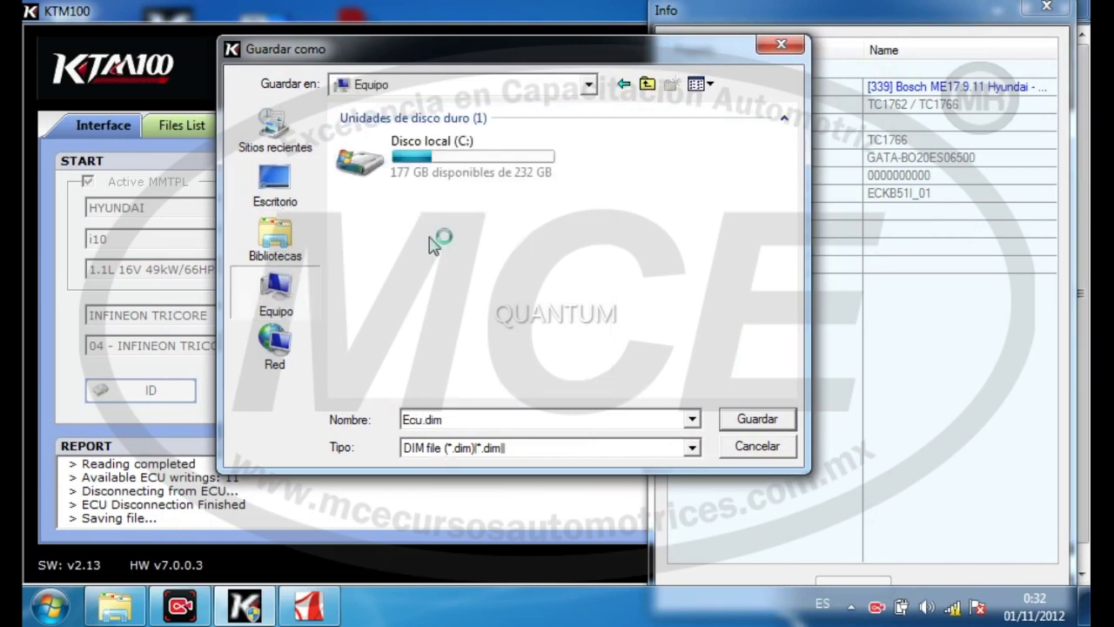
pyautogui.doubleClick(455, 155)
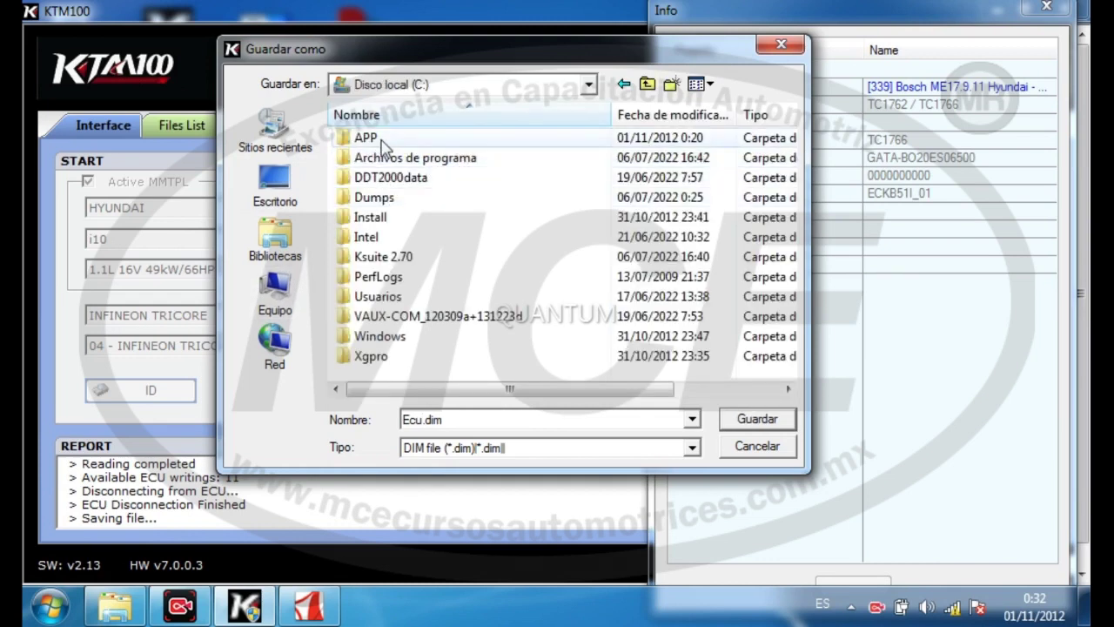
pyautogui.doubleClick(384, 200)
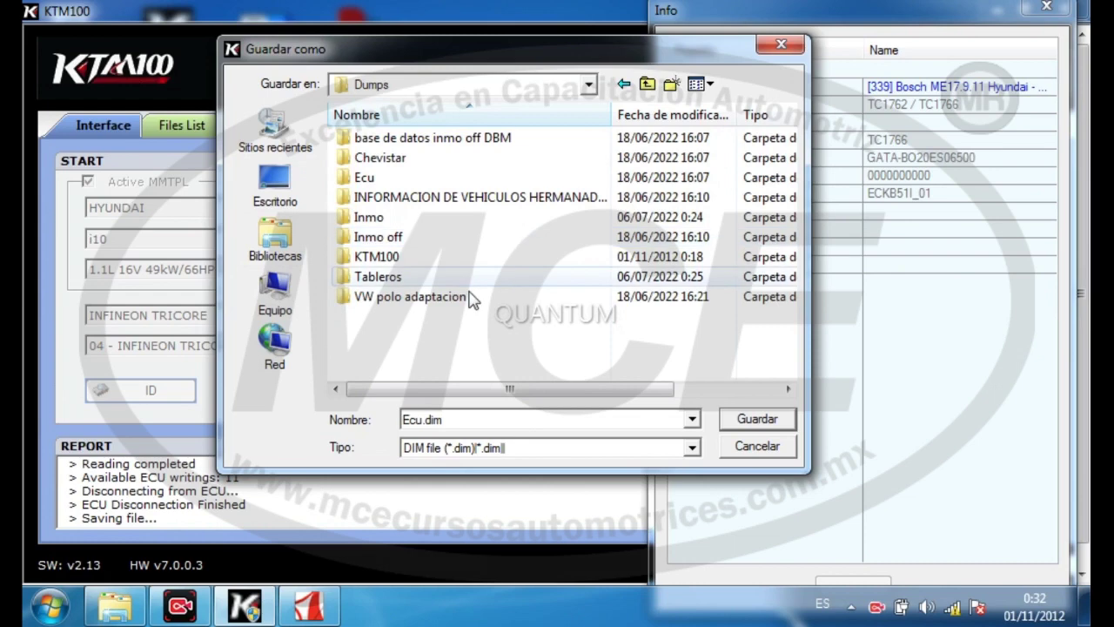
pyautogui.doubleClick(380, 259)
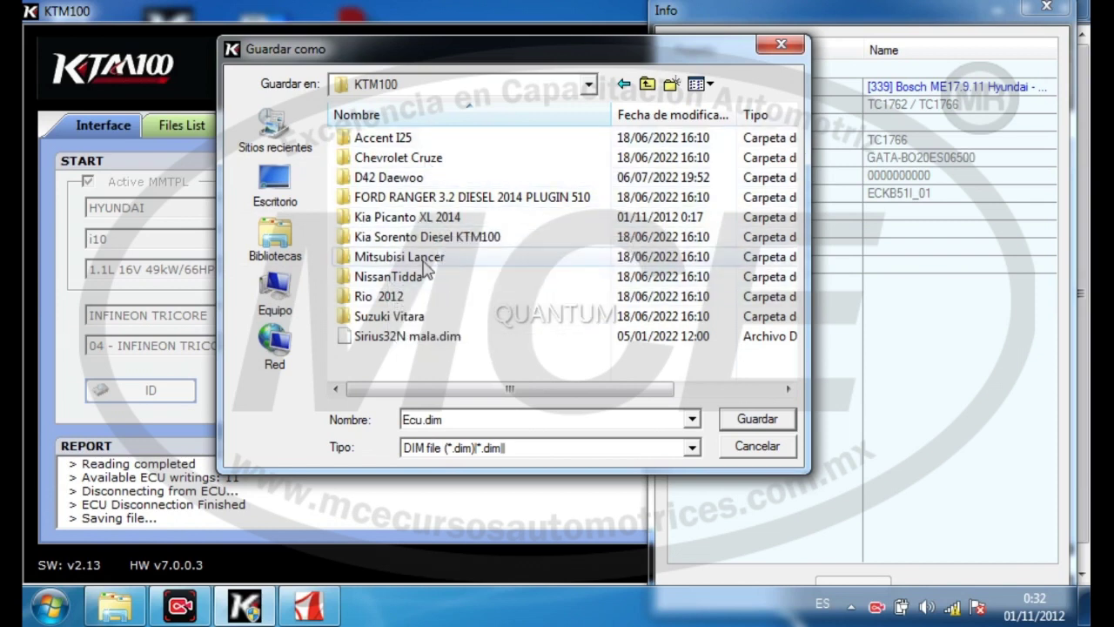
pyautogui.doubleClick(405, 219)
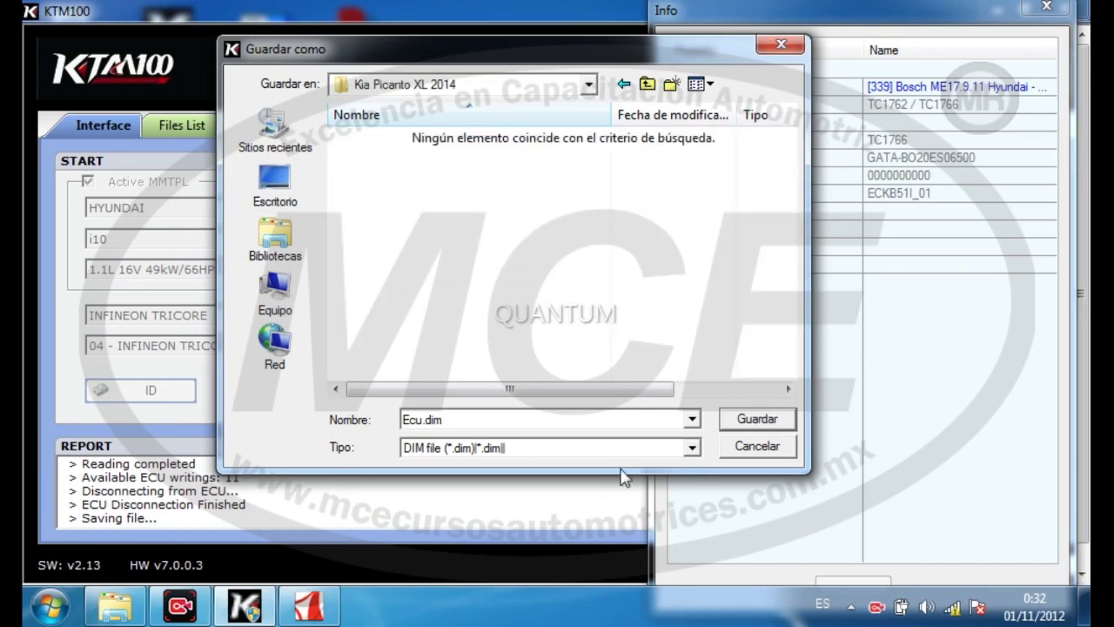
pyautogui.click(757, 420)
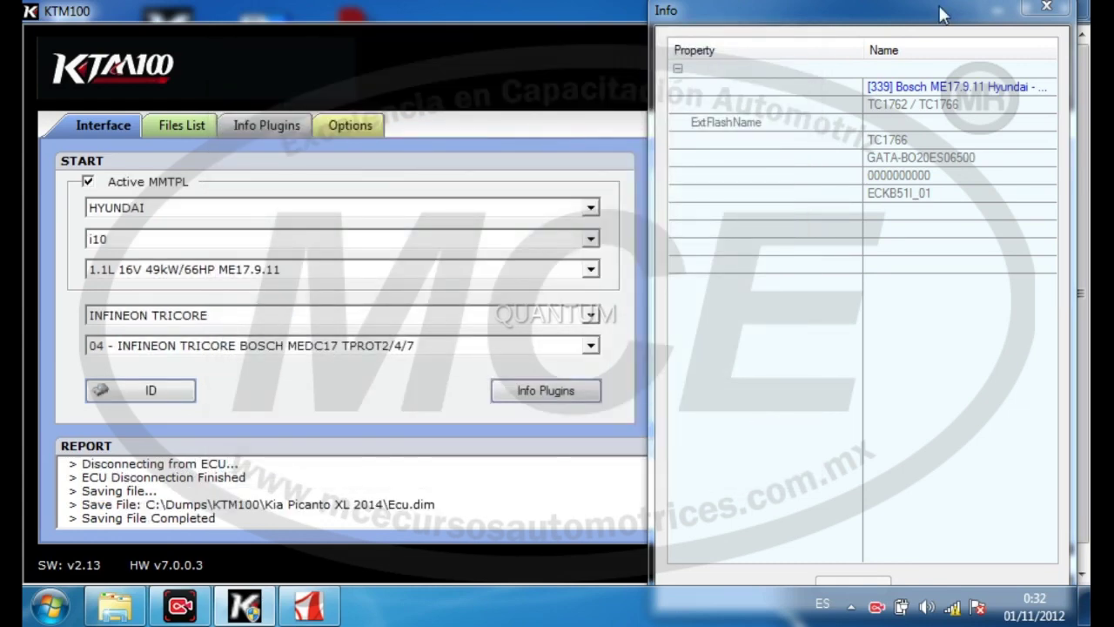
# Start reading only the Micro memory of the ECU, moving the Info window clear of the operation options and the report.
pyautogui.moveTo(924, 16); pyautogui.dragTo(383, 16)
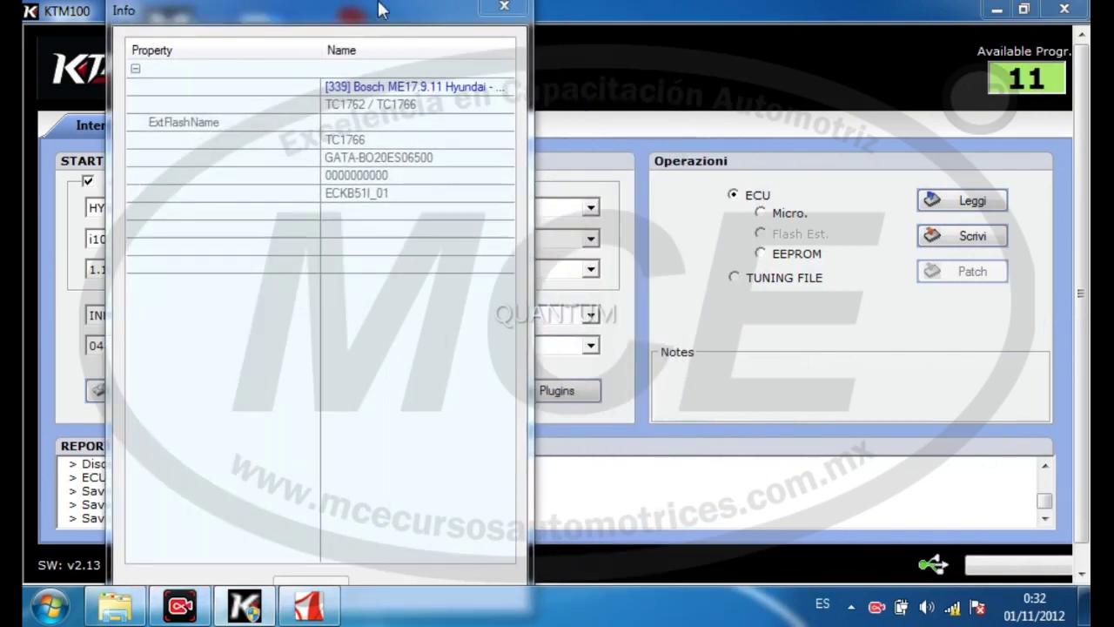
pyautogui.click(761, 214)
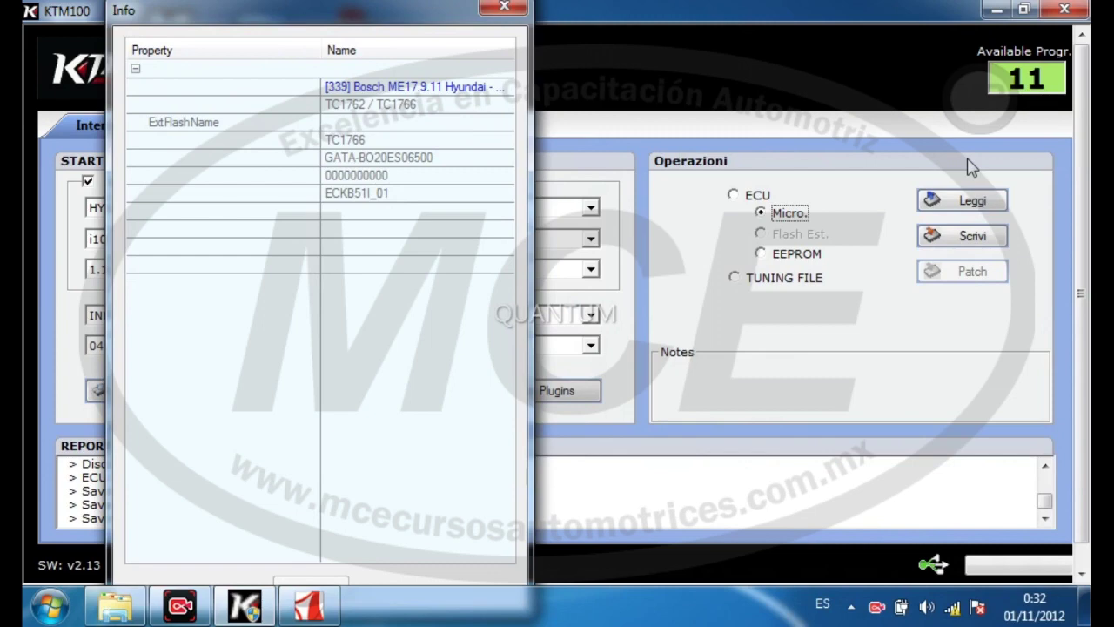
pyautogui.click(967, 202)
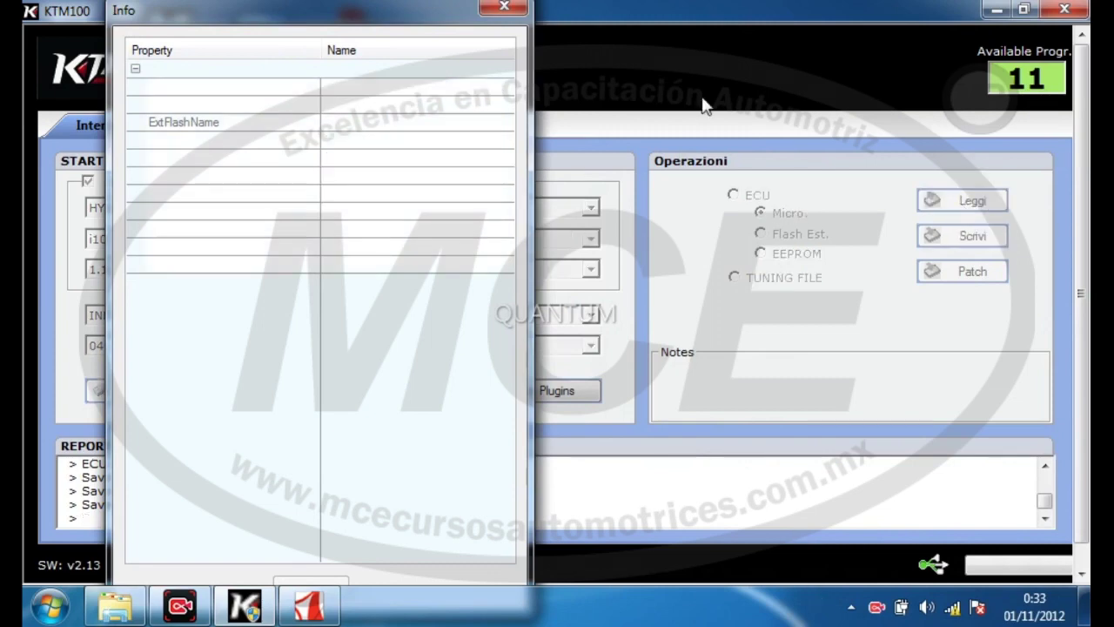
pyautogui.moveTo(353, 26); pyautogui.dragTo(910, 9)
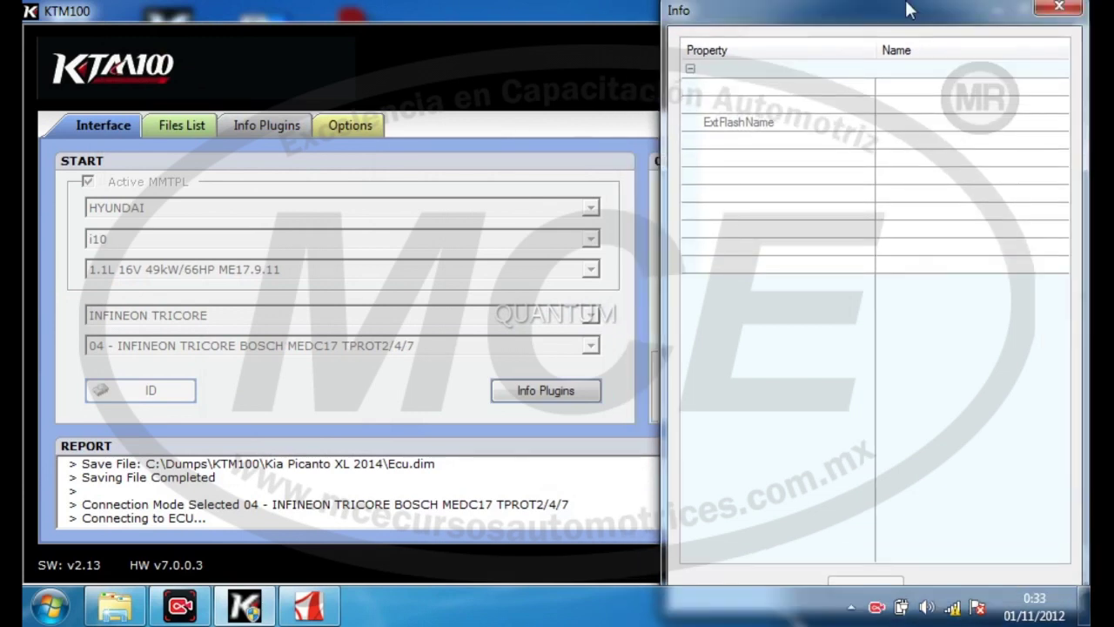